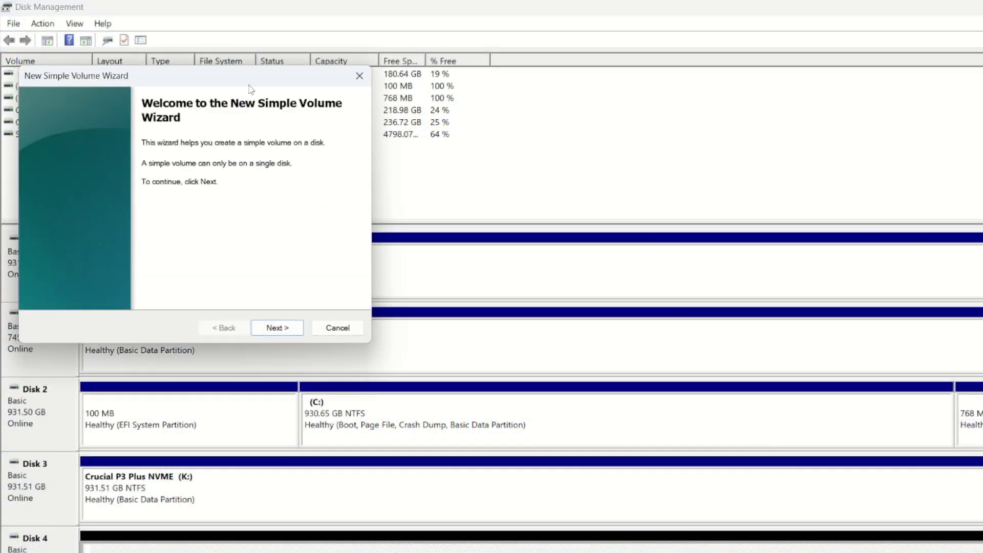
# - Move the New Simple Volume Wizard aside and advance to the Specify Volume Size page
pyautogui.moveTo(241, 77); pyautogui.dragTo(502, 156)
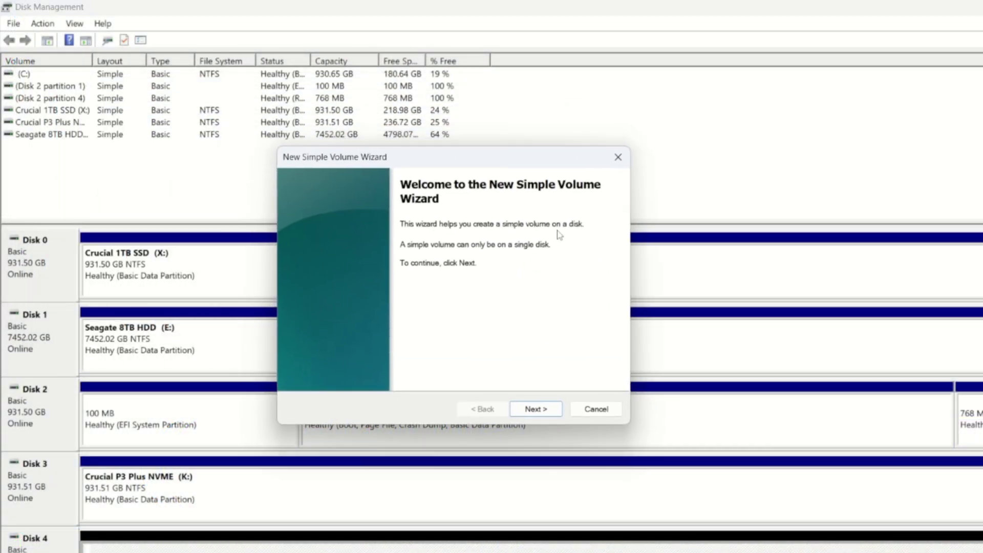
pyautogui.click(536, 409)
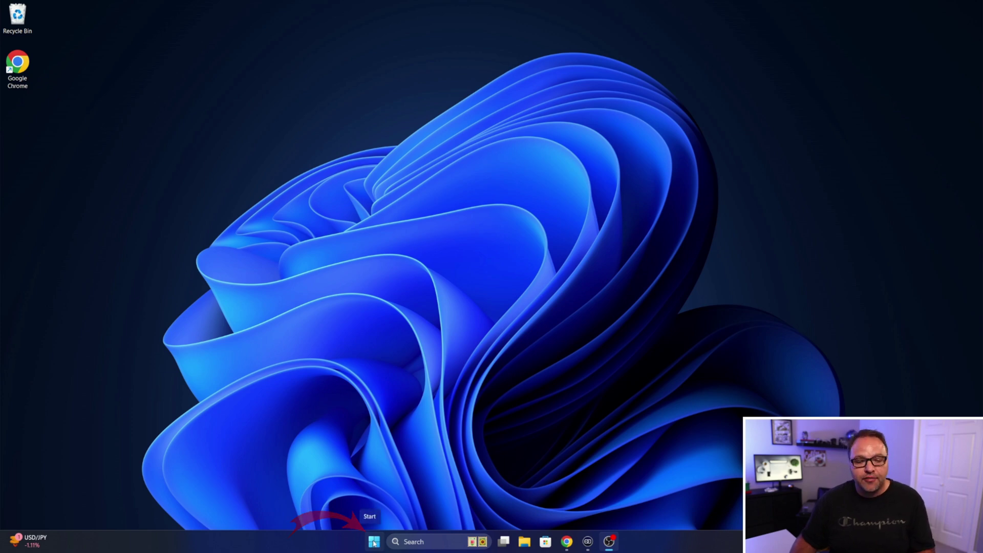
# - Open Disk Management from the Start quick-link menu, dismiss the Initialize Disk prompt, and maximize the window
pyautogui.rightClick(375, 543)
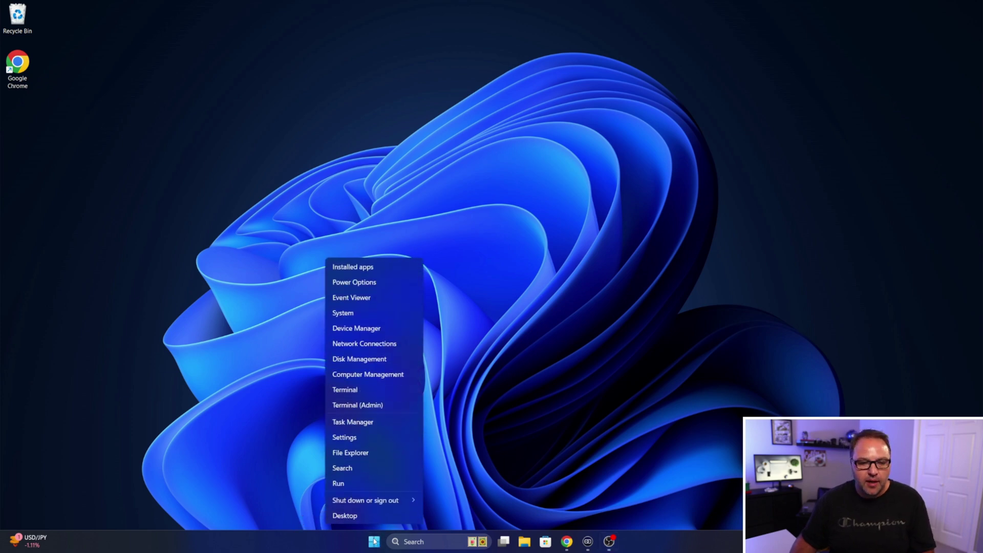
pyautogui.click(380, 360)
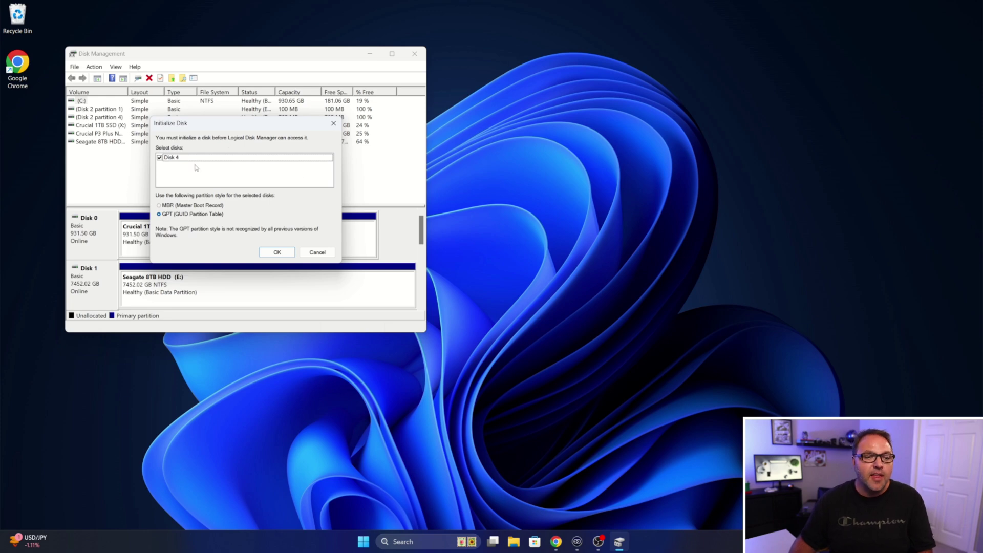
pyautogui.click(330, 252)
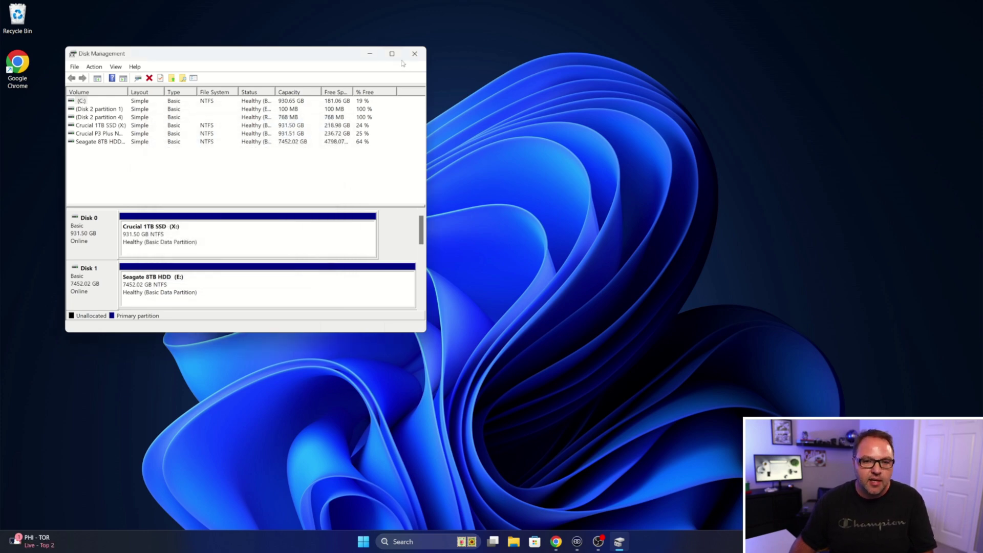
pyautogui.click(392, 54)
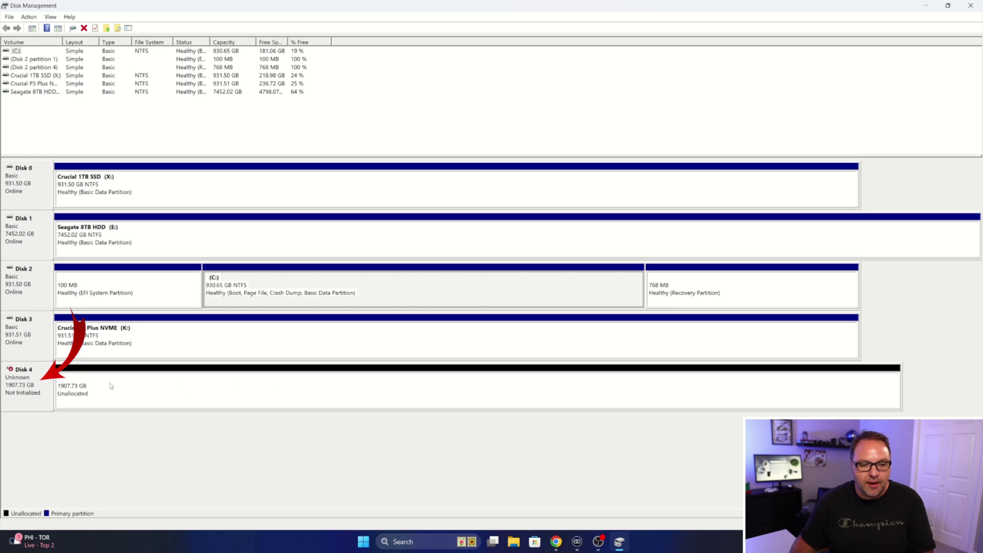
# - Initialize Disk 4 with the GPT (GUID Partition Table) partition style
pyautogui.rightClick(29, 383)
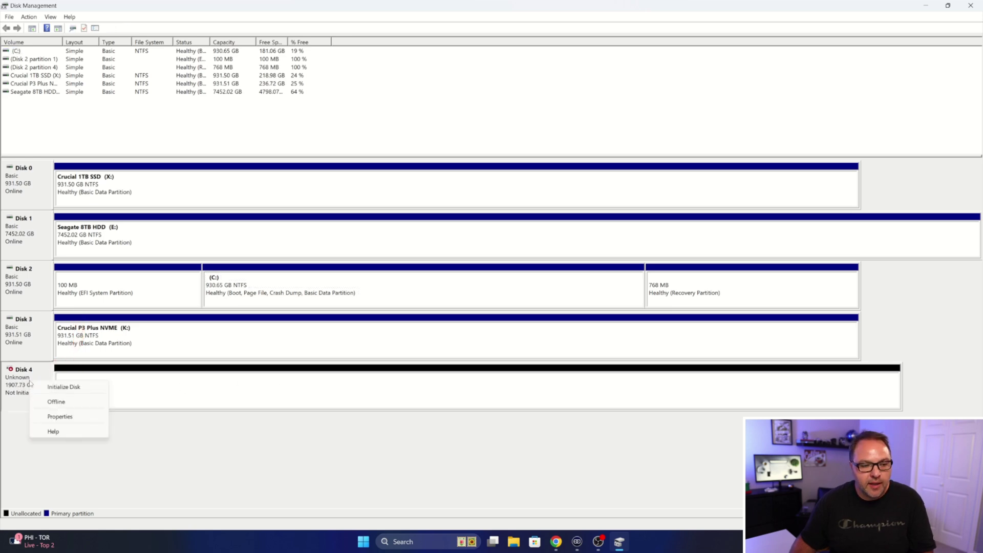
pyautogui.click(90, 389)
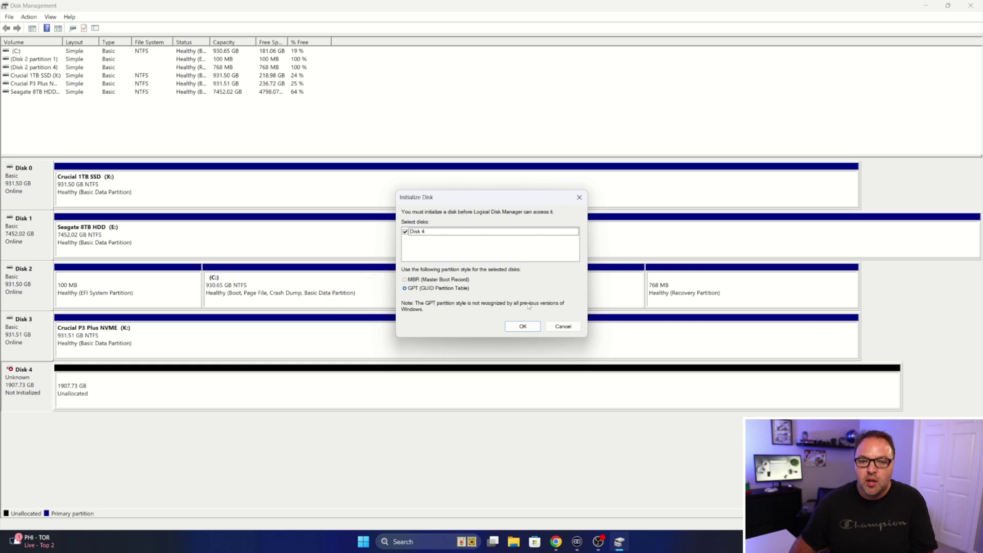
pyautogui.click(522, 326)
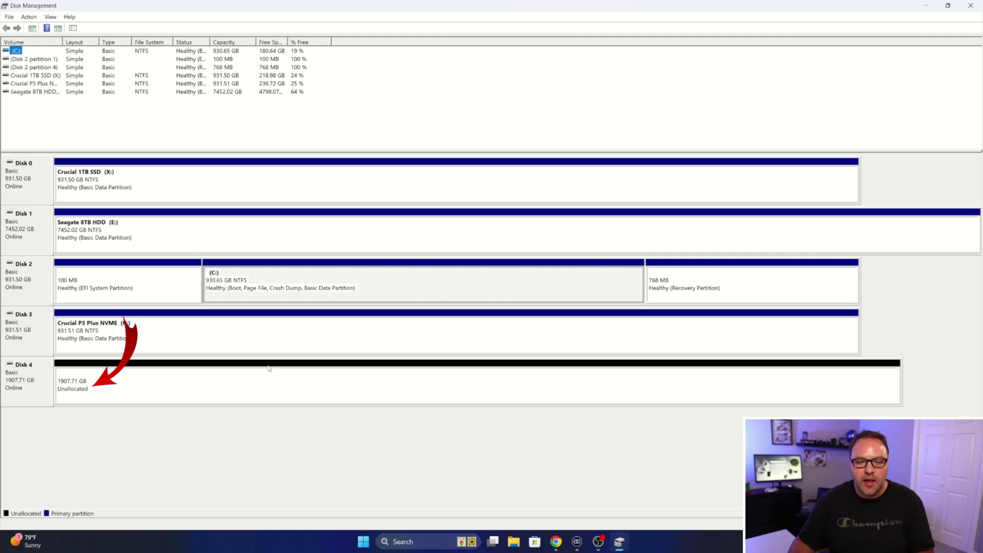
# - Start a New Simple Volume on Disk 4's 1907.71 GB unallocated space and move the wizard into view
pyautogui.rightClick(122, 388)
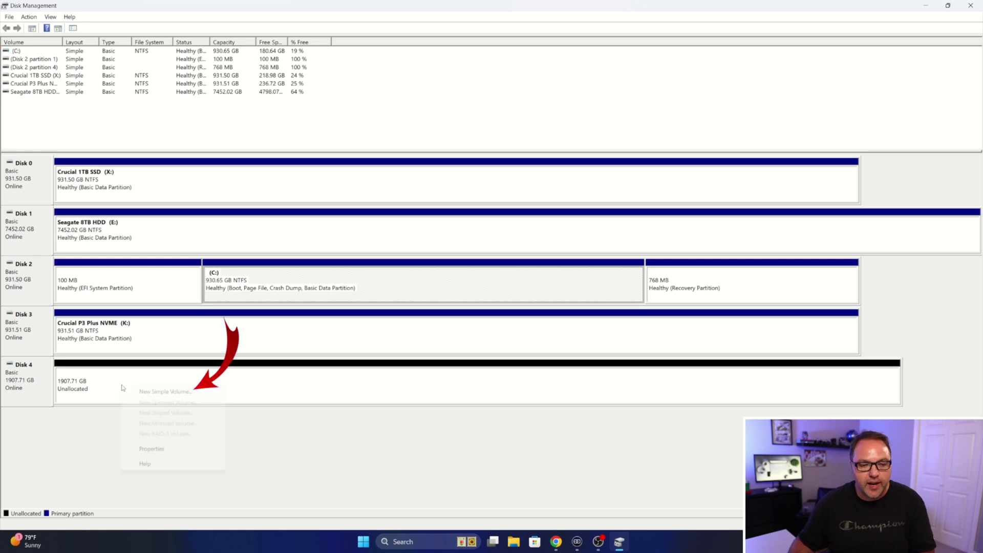
pyautogui.click(182, 394)
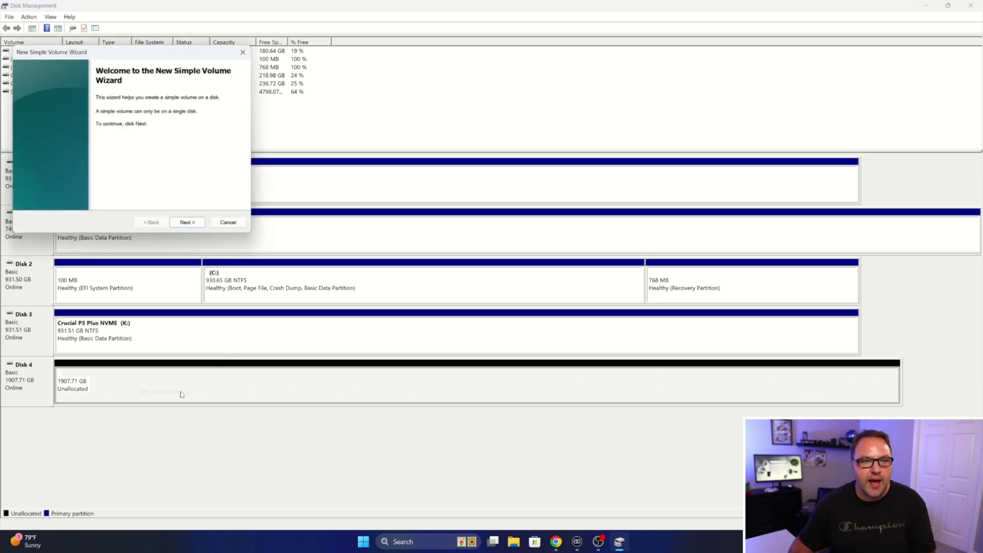
pyautogui.moveTo(168, 59); pyautogui.dragTo(343, 113)
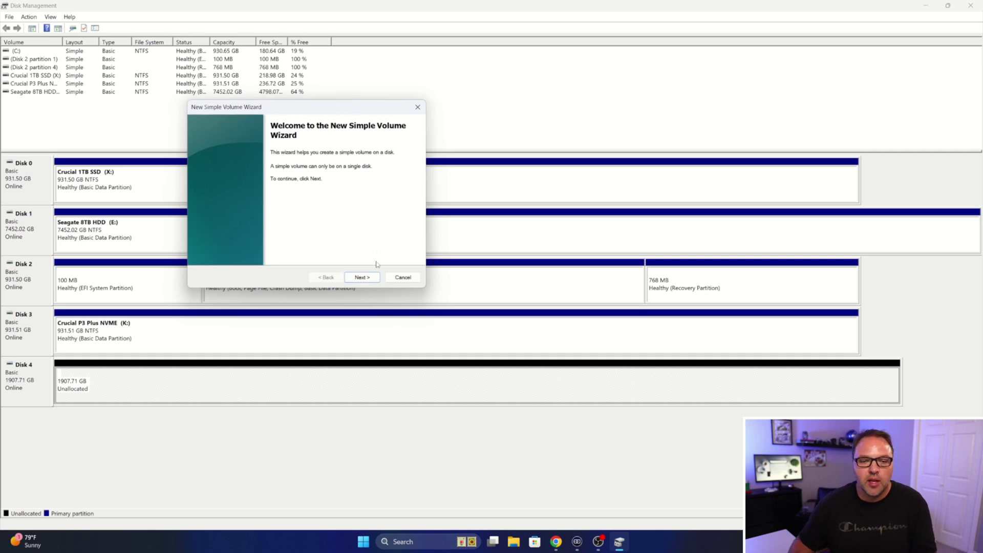
# - Keep the full 1953497 MB volume size and assign drive letter Y to the new volume
pyautogui.click(364, 278)
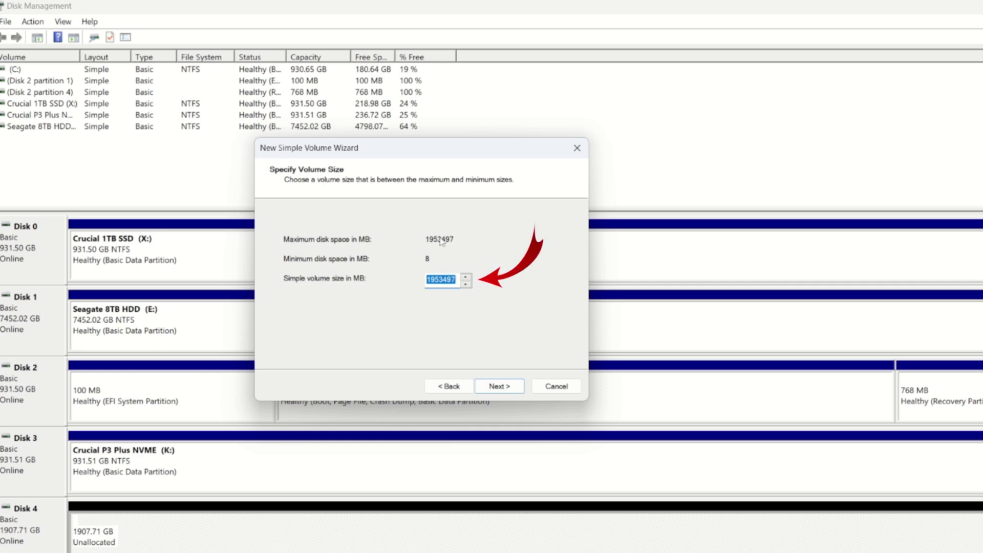
pyautogui.click(505, 387)
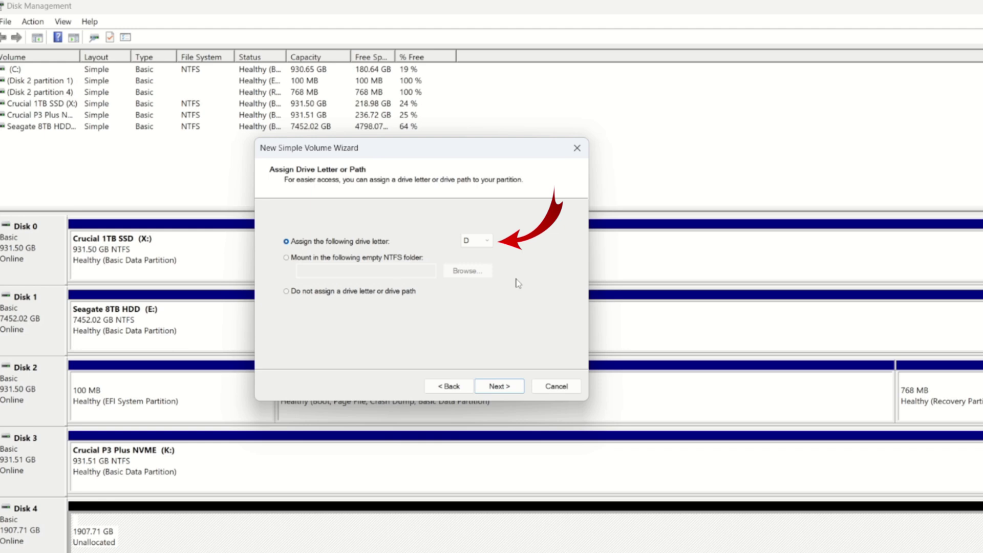
pyautogui.click(489, 241)
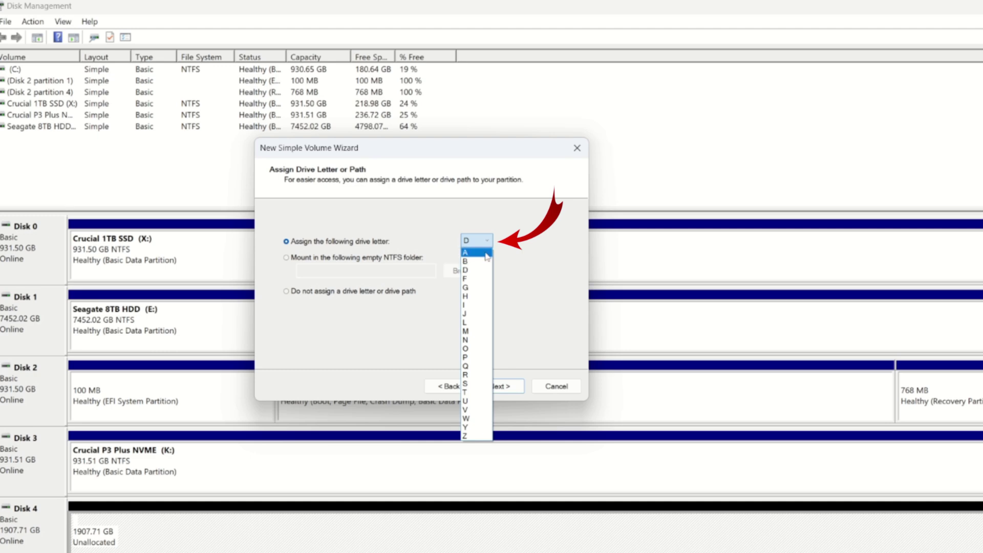
pyautogui.click(479, 428)
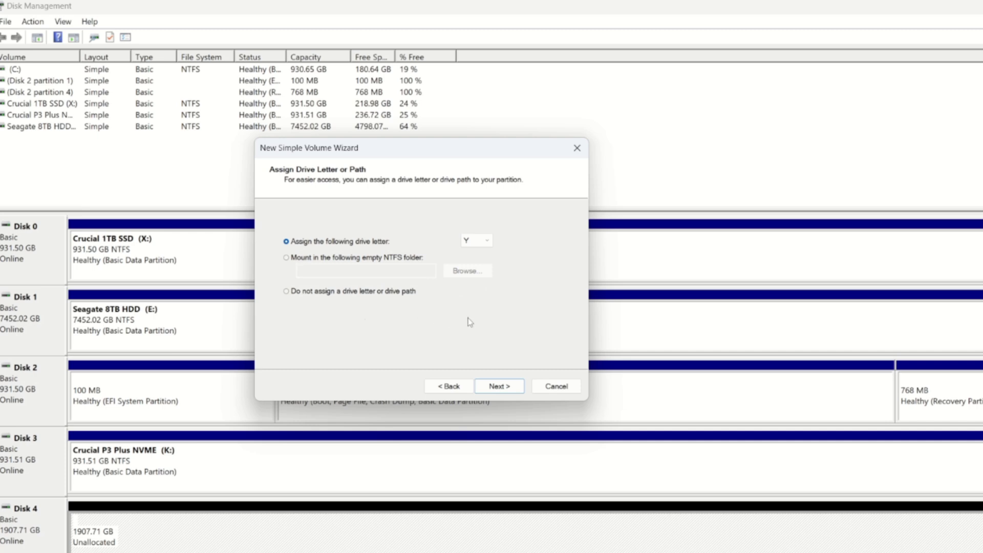
pyautogui.click(504, 388)
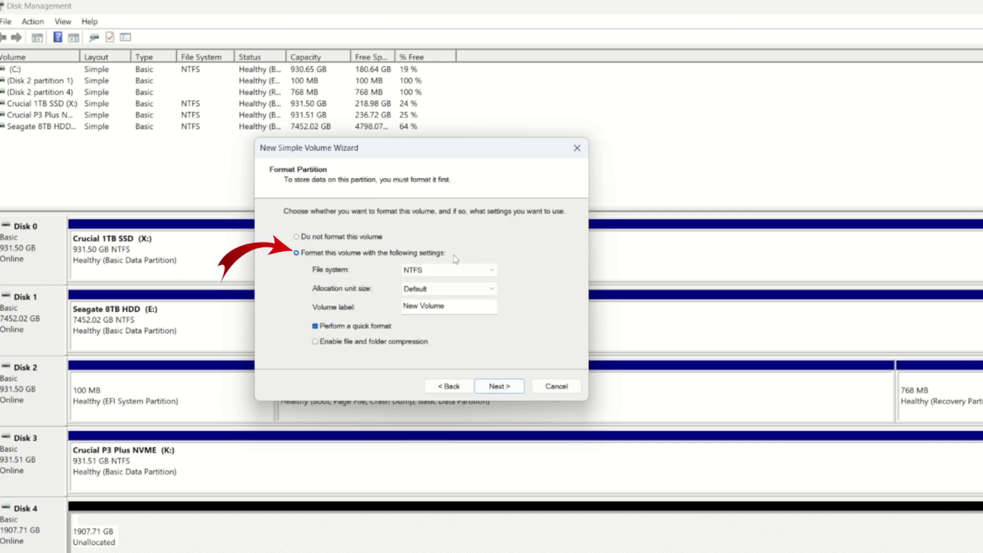
# - Keep NTFS with quick format and set the volume label to 'Yottamaster 2TB NVME'
pyautogui.click(455, 275)
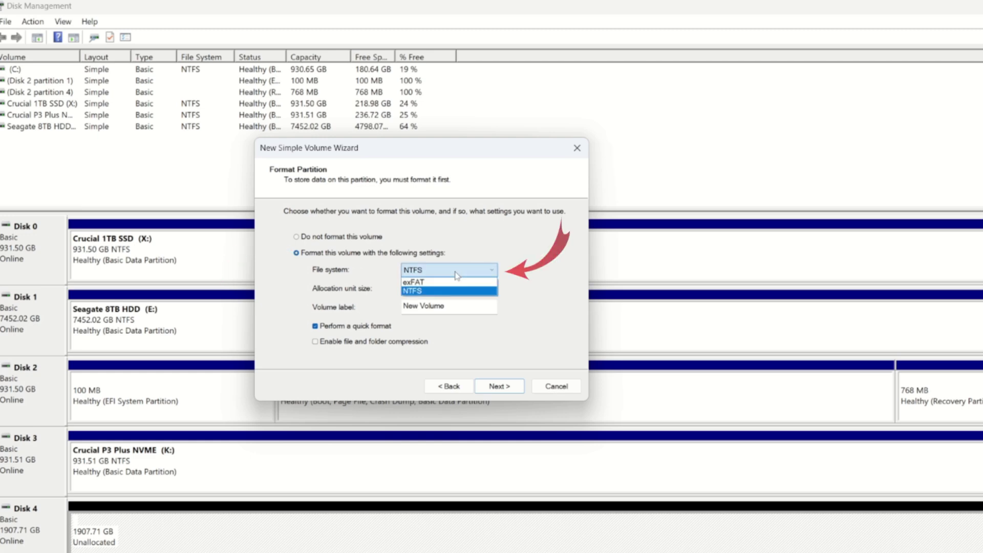
pyautogui.click(457, 276)
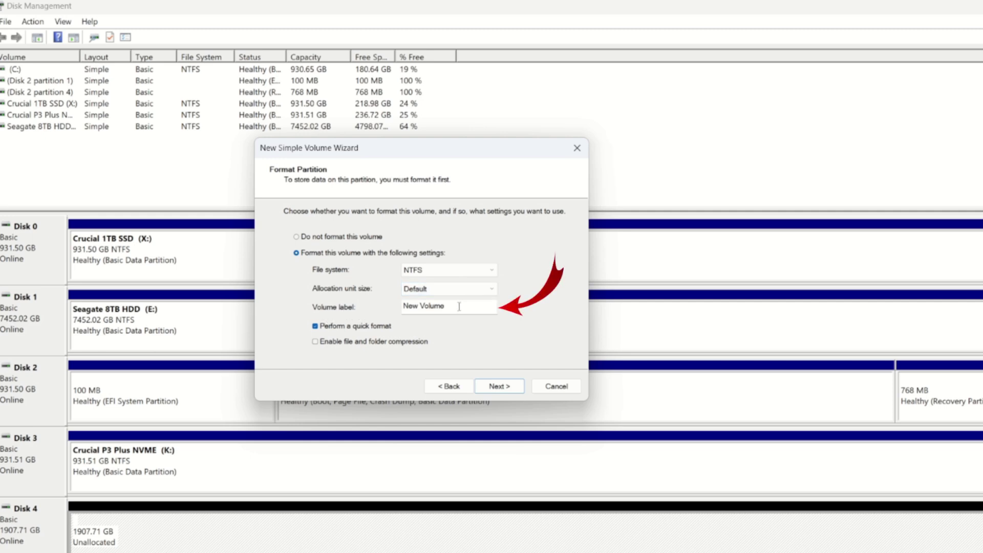
pyautogui.moveTo(459, 307); pyautogui.dragTo(402, 315)
pyautogui.press('BackSpace')
pyautogui.write('Yottamaster 2TB NVME')
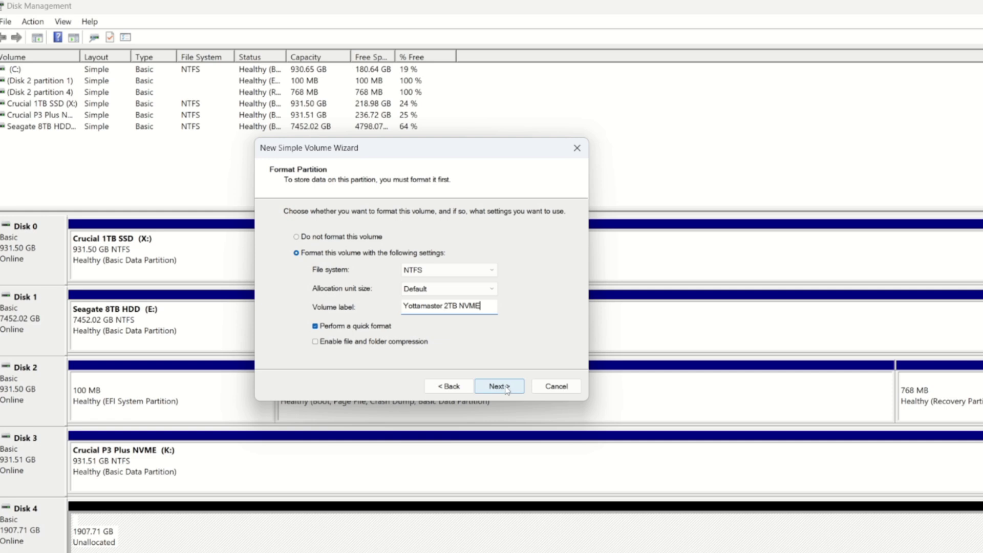
pyautogui.click(506, 390)
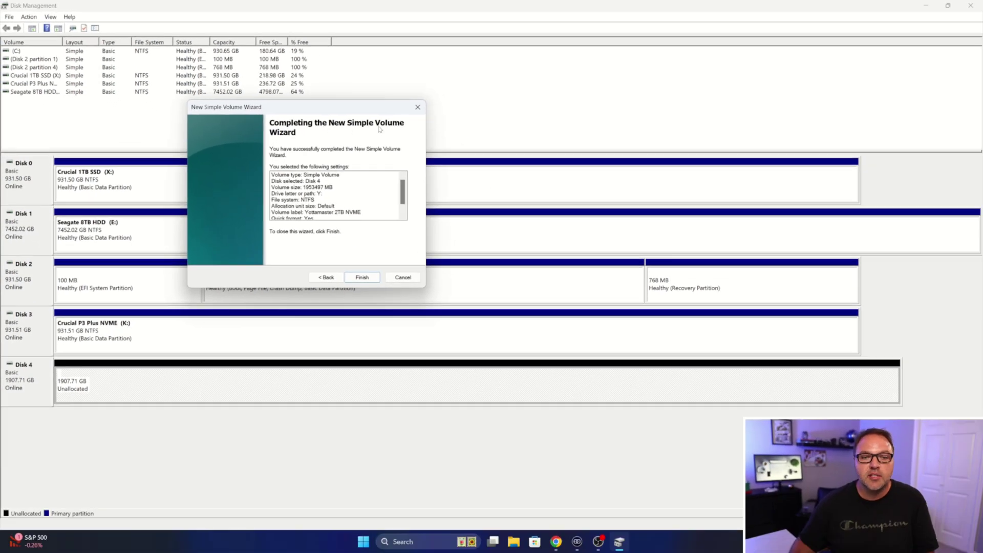
# - Finish the wizard to create and format the 1907.71 GB NTFS Y: volume
pyautogui.click(367, 277)
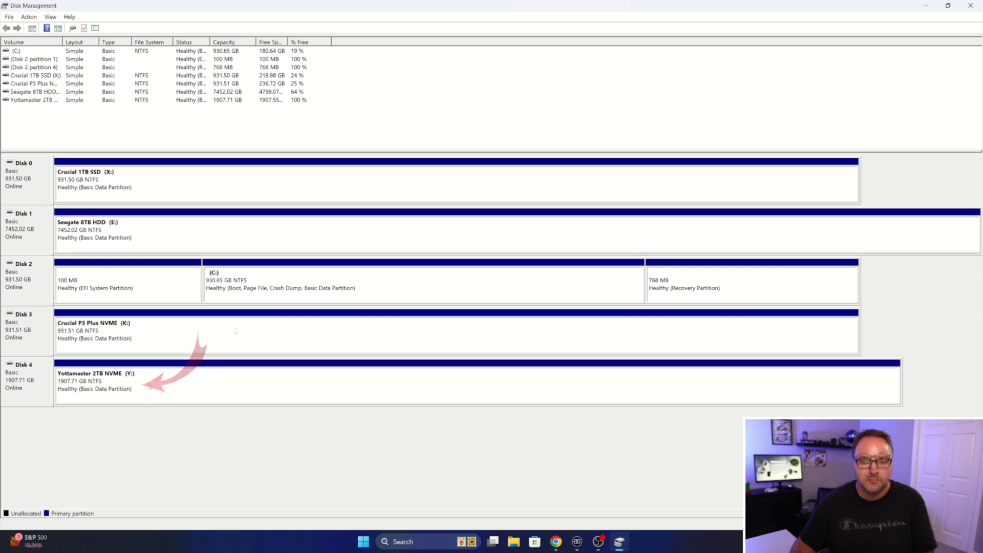
pyautogui.rightClick(519, 544)
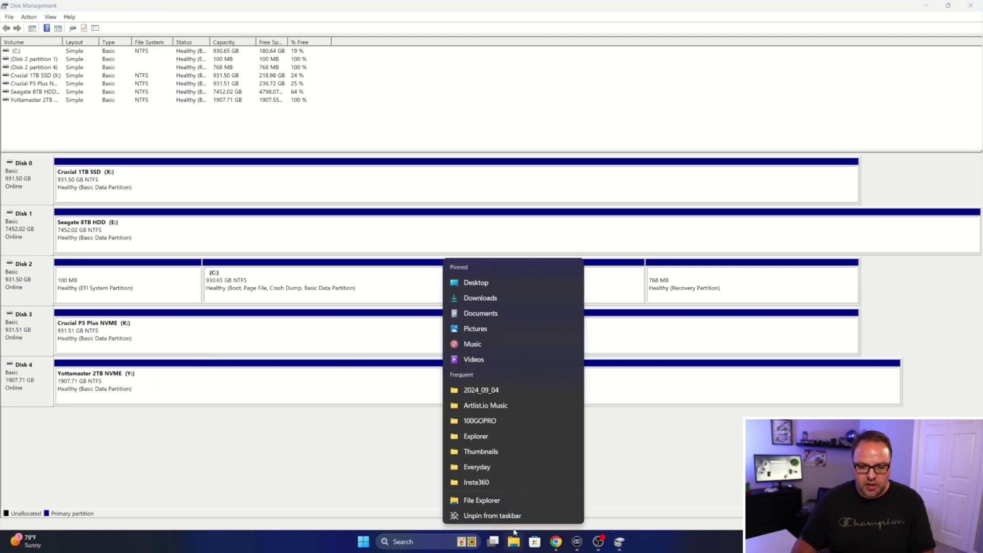
# - Open the Yottamaster 2TB NVME (Y:) drive in File Explorer and view its Properties showing 1.86 TB capacity
pyautogui.click(497, 502)
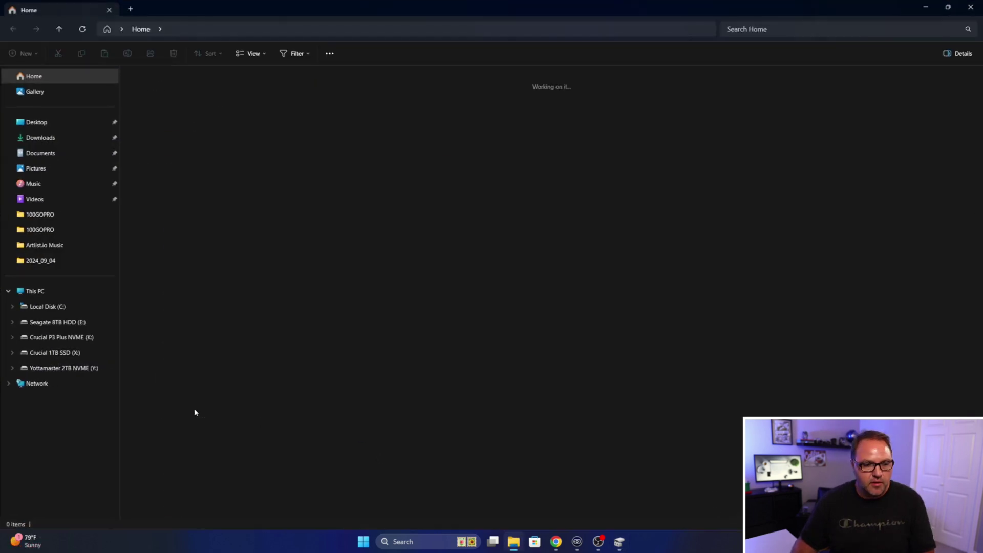
pyautogui.click(68, 368)
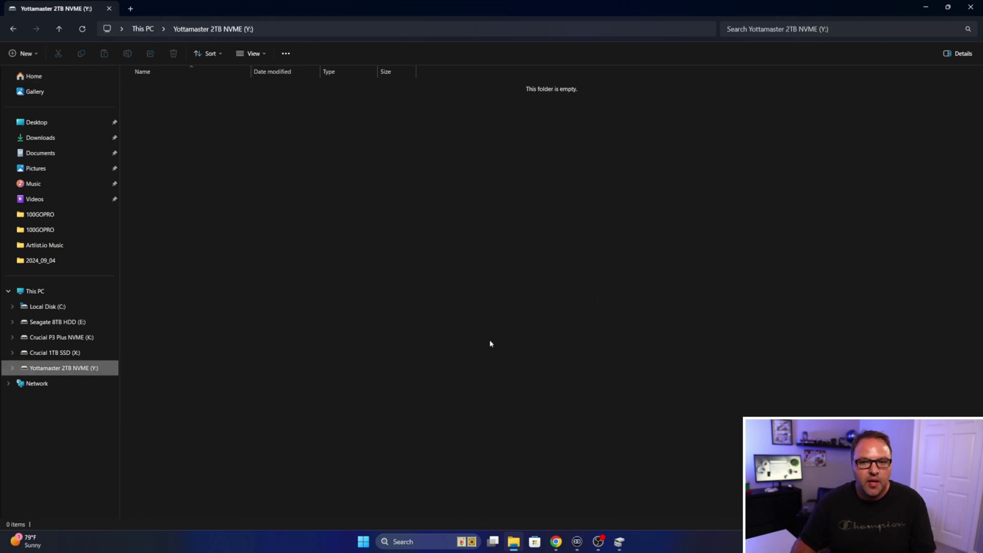
pyautogui.rightClick(77, 373)
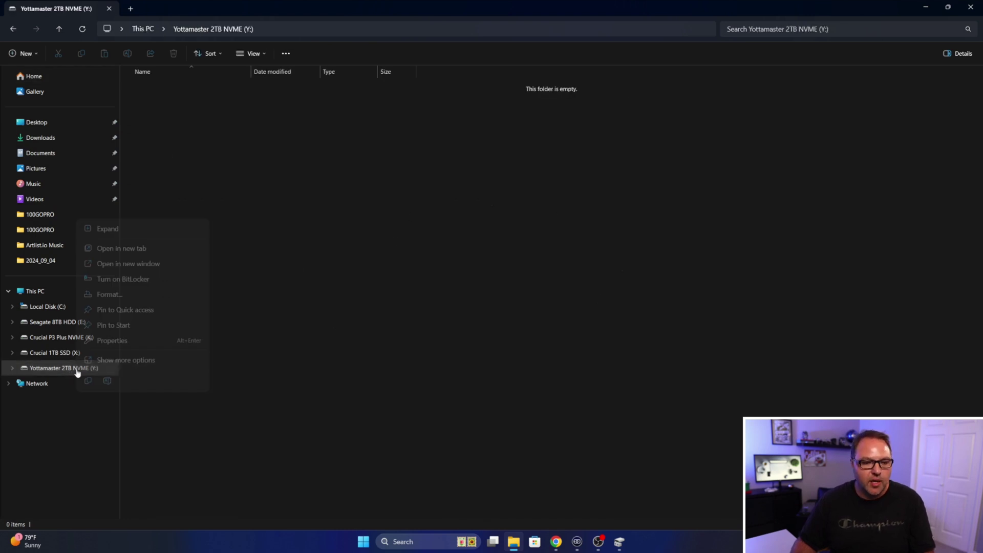
pyautogui.click(123, 339)
pyautogui.moveTo(250, 296); pyautogui.dragTo(394, 155)
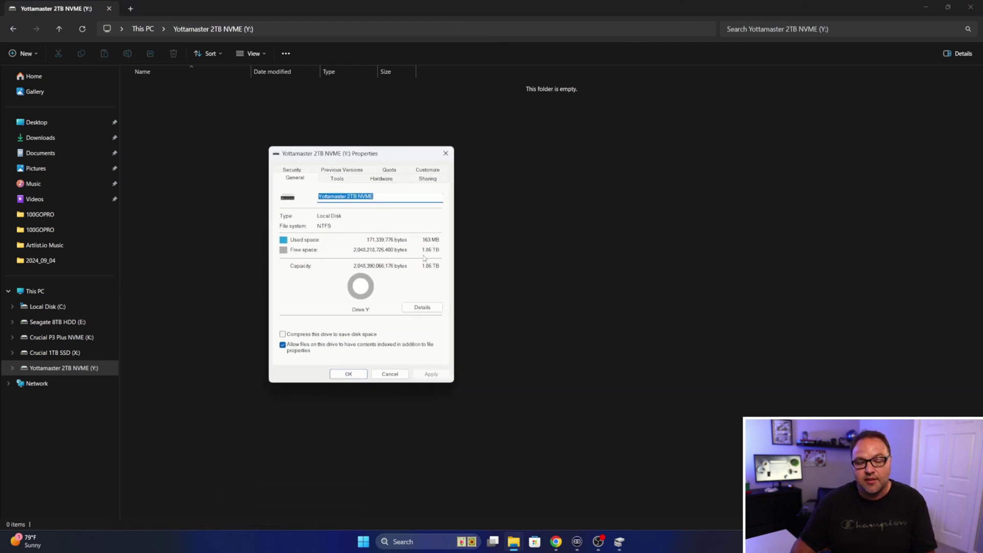